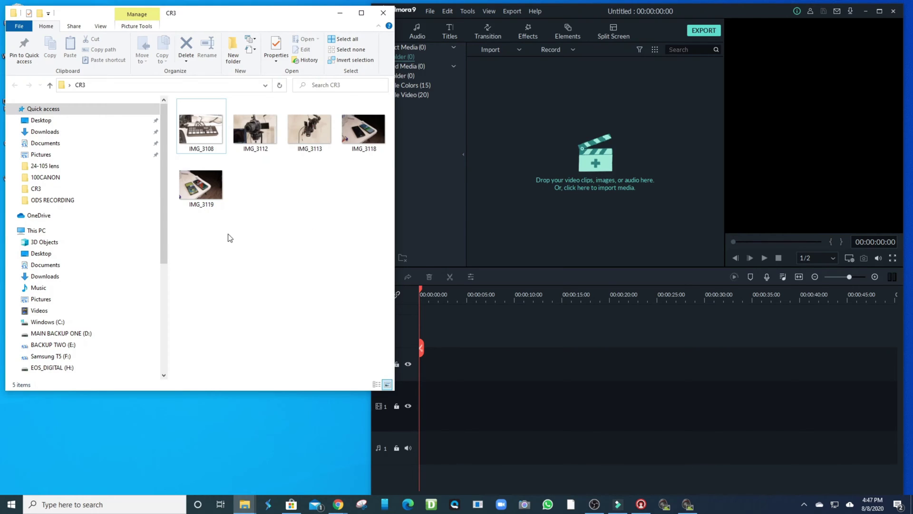
Drag all five CR3 photos into Filmora's media library and dismiss the unsupported-file error
key("ctrl+a")
key("ctrl+shift+6")
left_click_drag(214, 143, 613, 164)
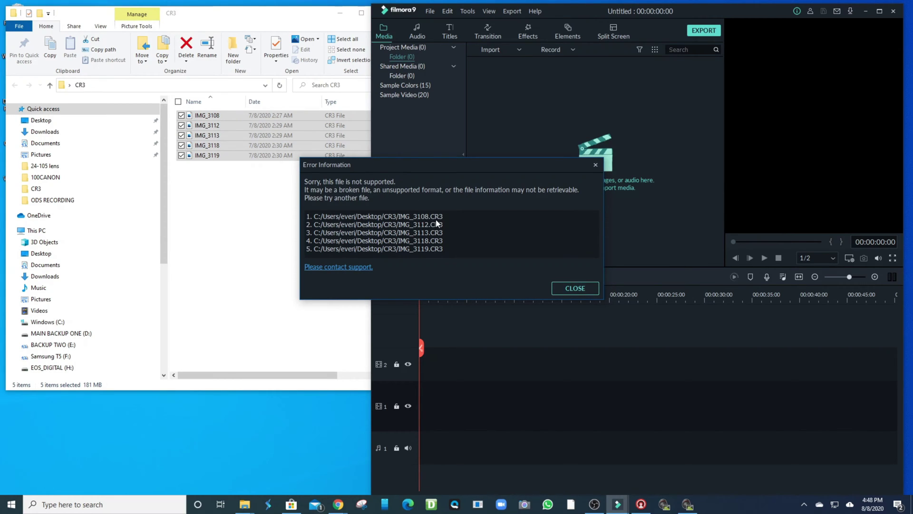
left_click(575, 288)
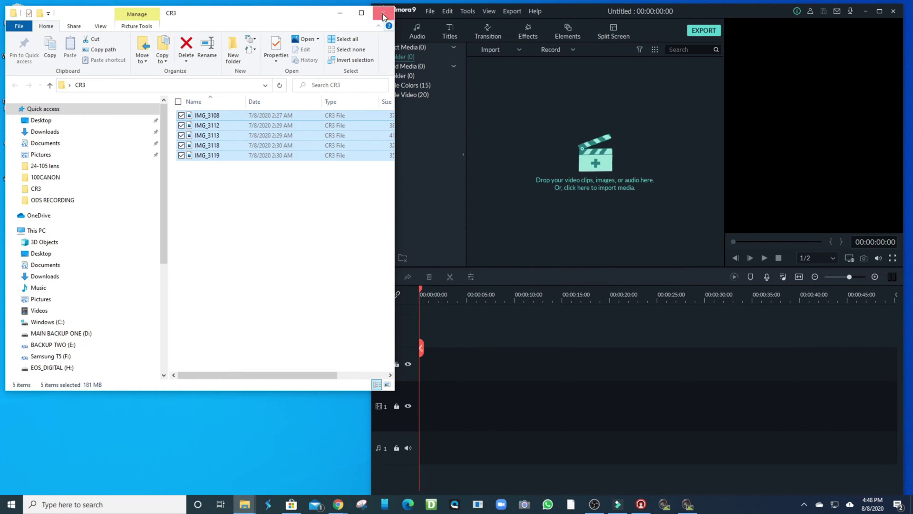
Minimise the CR3 folder, keep EOS 90D as the product, and download Digital Photo Professional 4.12.60
left_click(338, 14)
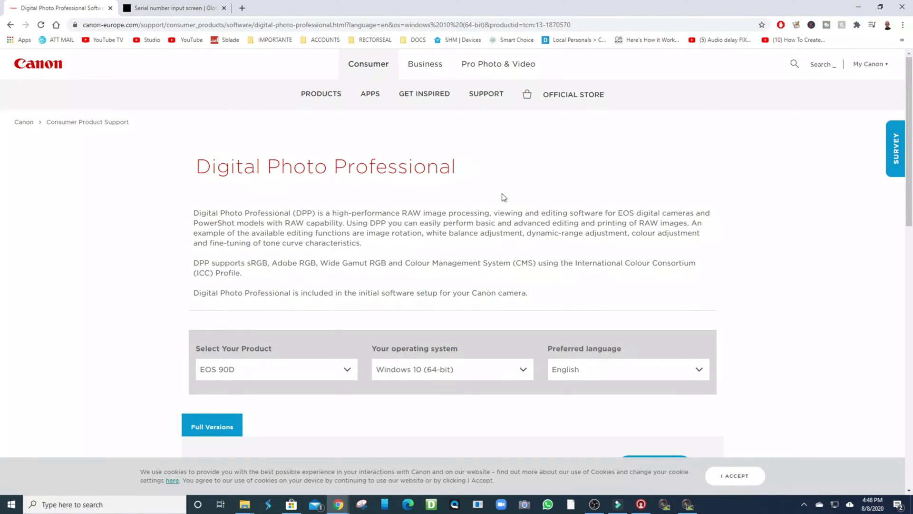
scroll(326, 229, "down", 3)
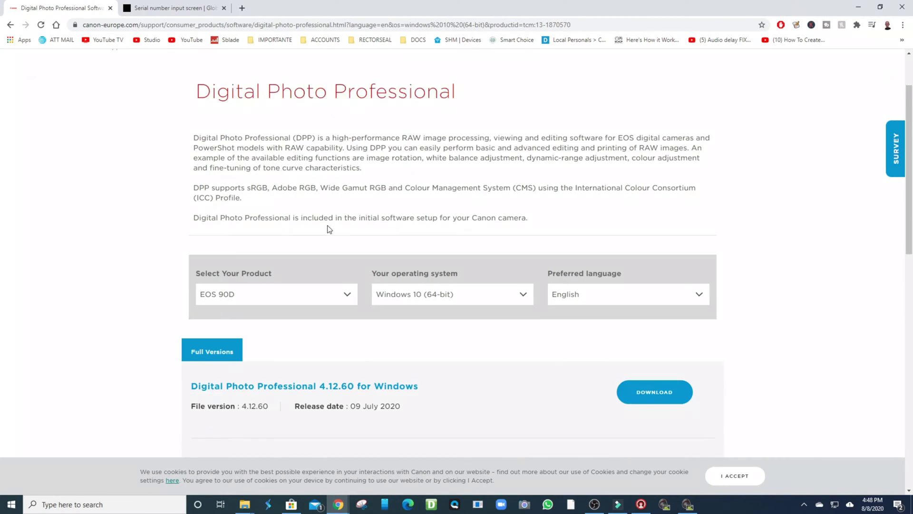
left_click(343, 211)
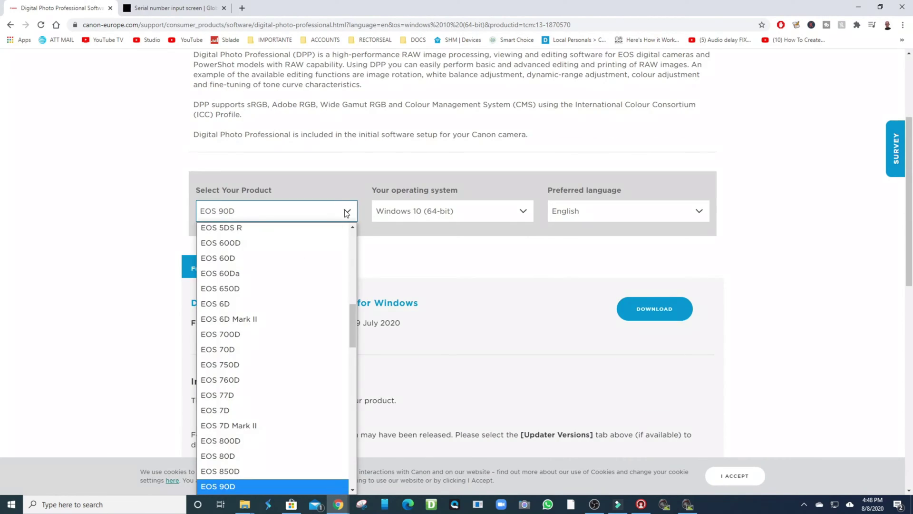
scroll(305, 285, "up", 1)
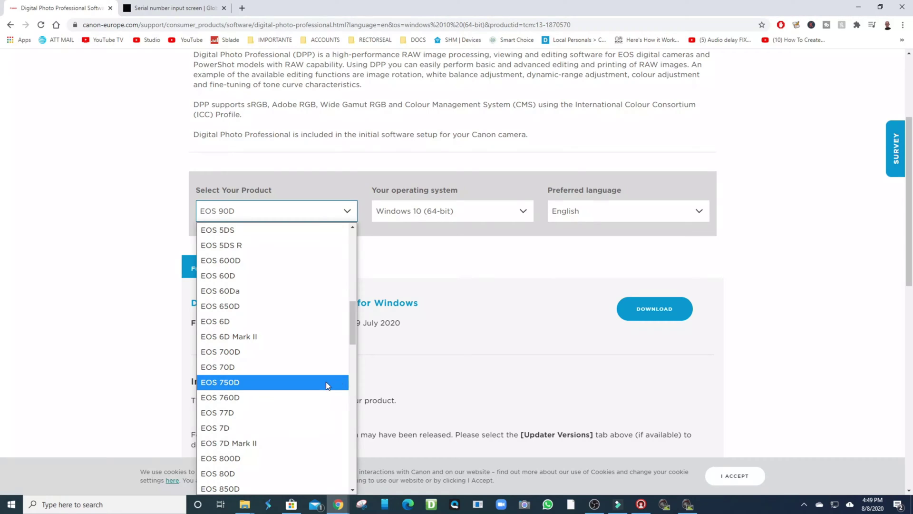
left_click(226, 356)
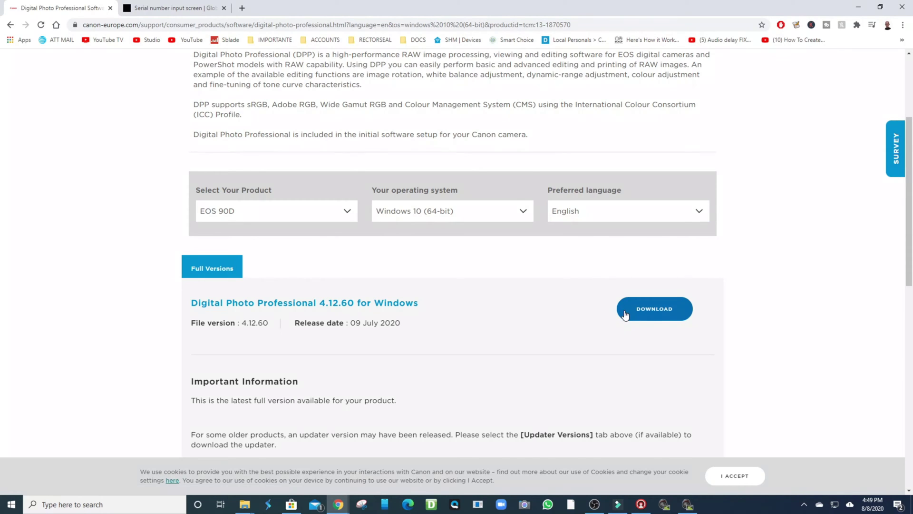
left_click(652, 311)
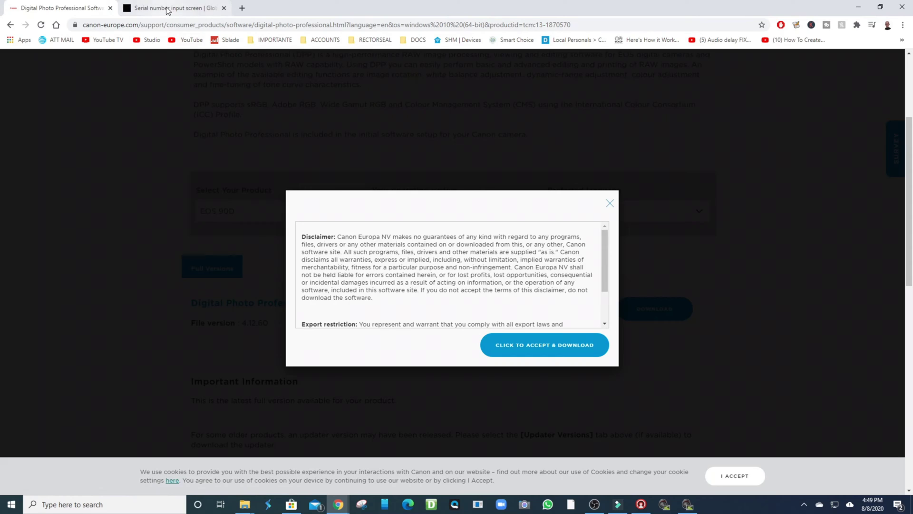
Submit the form on the serial number input page and return to the DPP download page
left_click(168, 11)
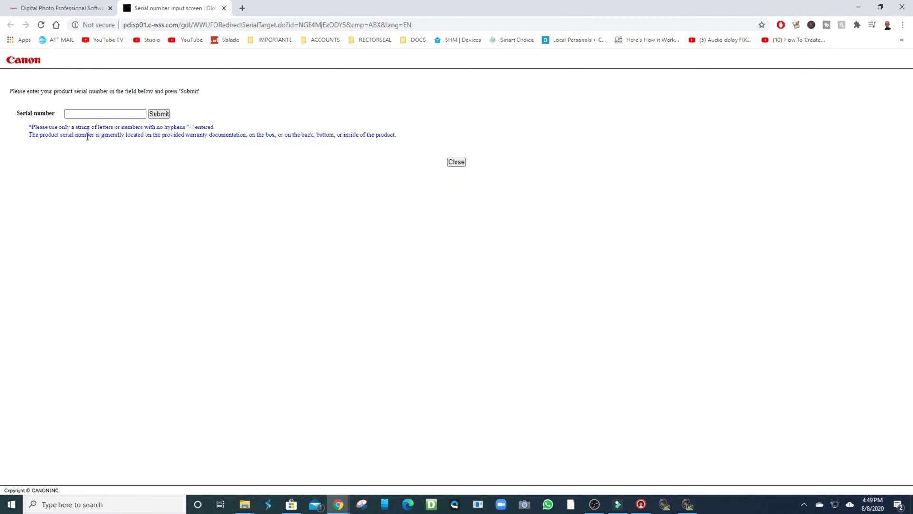
left_click(77, 112)
left_click(76, 111)
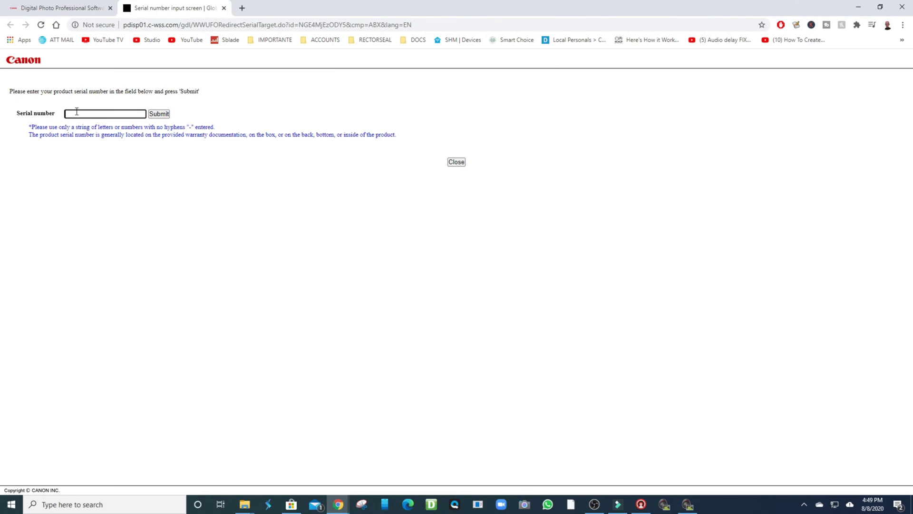
left_click(161, 114)
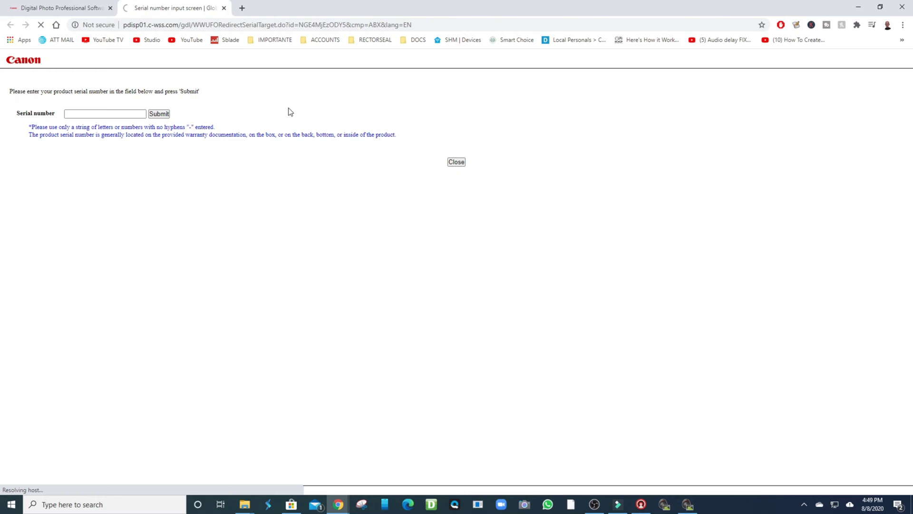
left_click(57, 8)
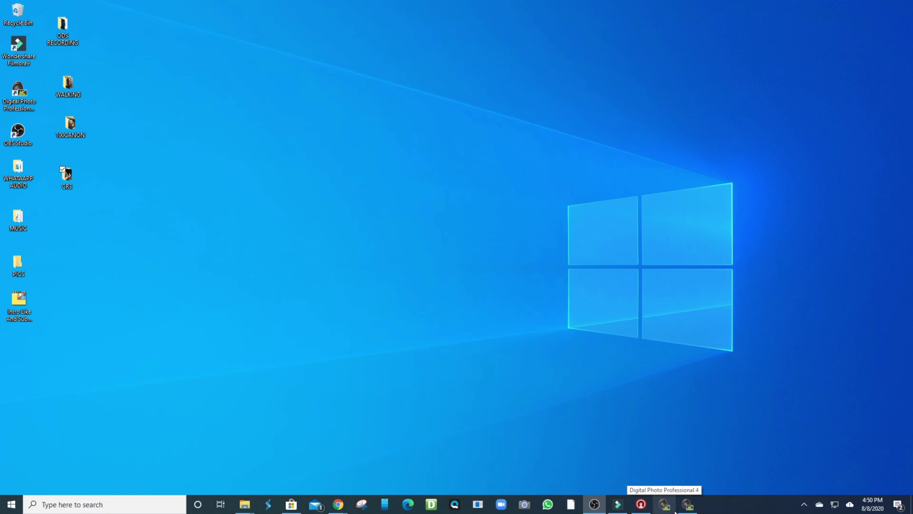
Launch DPP4, show the Desktop CR3 folder, put IMG_3110 back in second place, and marquee-select thumbnails
left_click(688, 506)
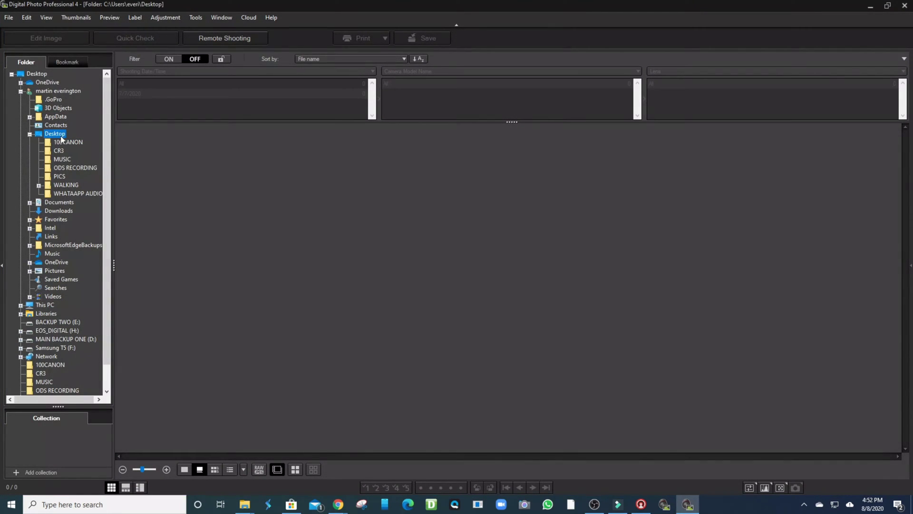
left_click(62, 151)
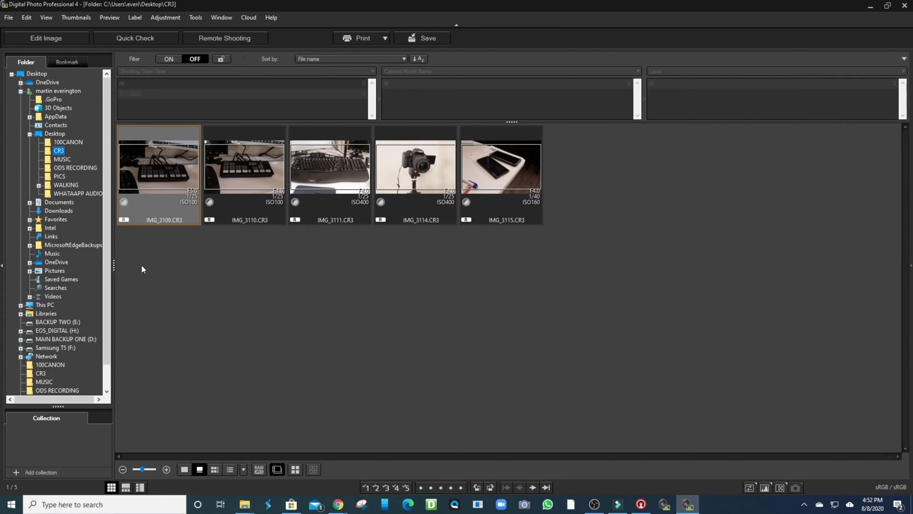
left_click_drag(245, 167, 224, 190)
left_click_drag(586, 196, 125, 235)
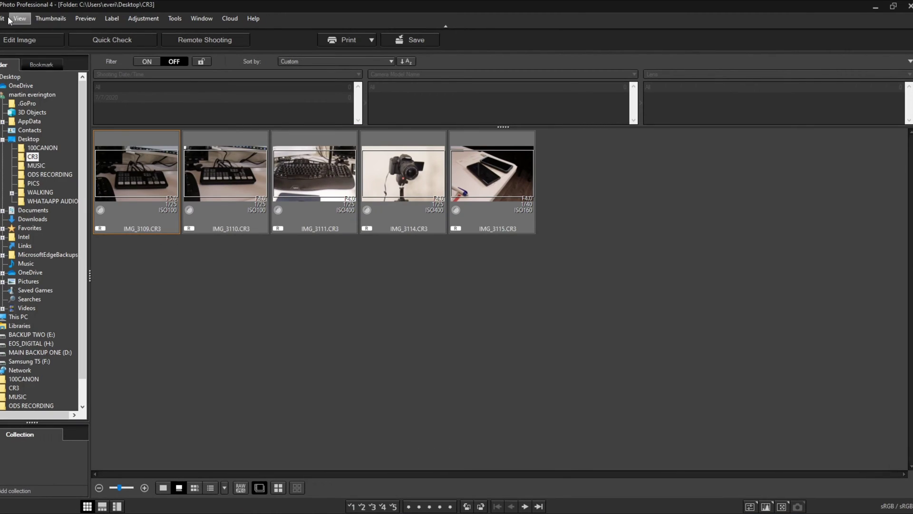
Show the View > Tool palette, compare basic and lens correction tabs, and open the lens data update dialog
left_click(19, 19)
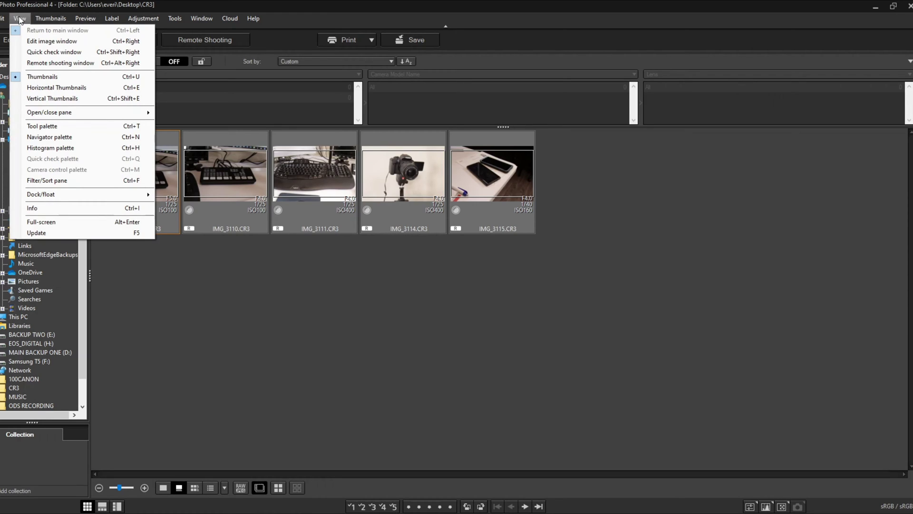
left_click(50, 129)
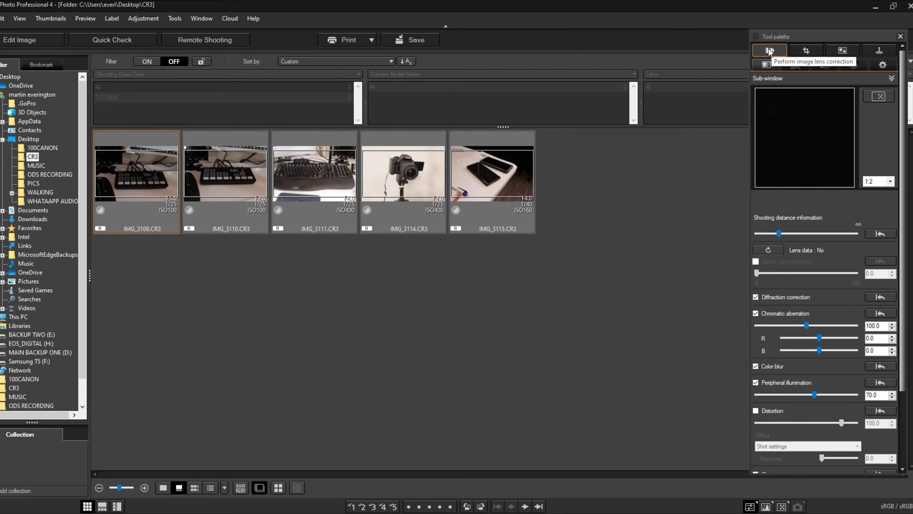
left_click(776, 53)
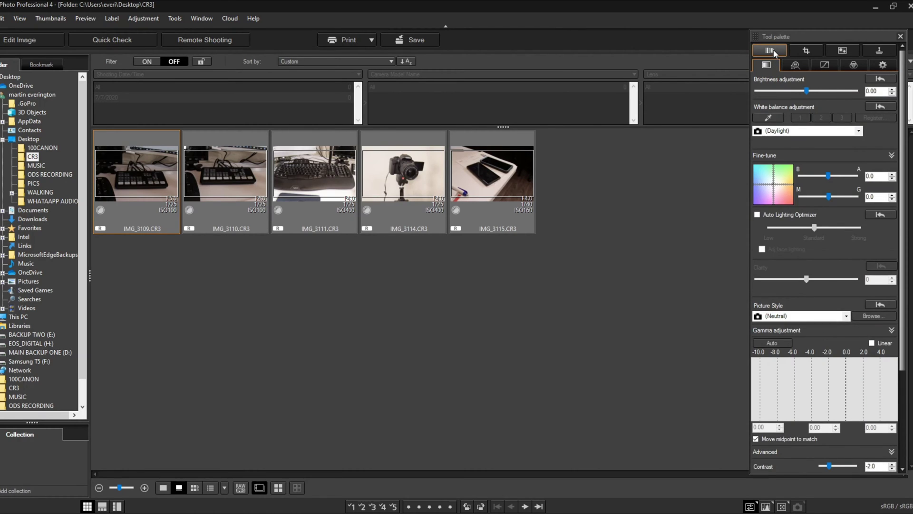
left_click(773, 49)
left_click(776, 52)
left_click(778, 52)
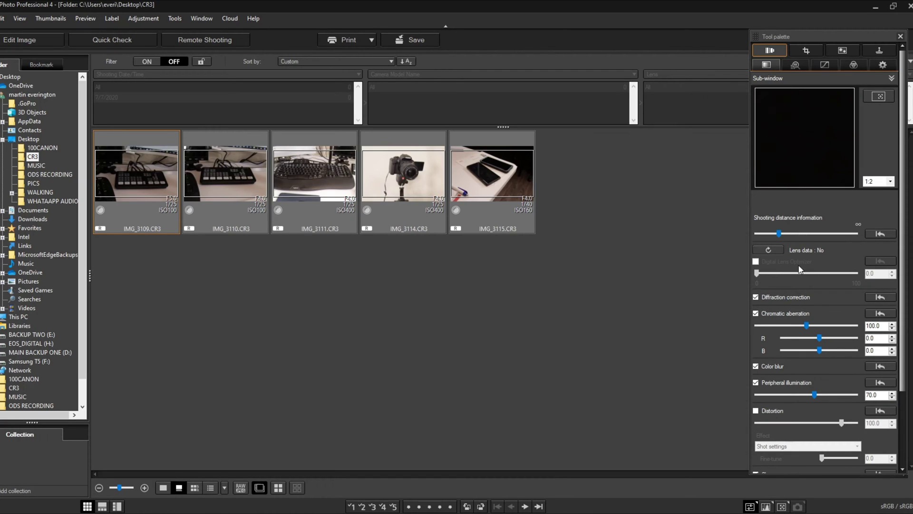
left_click(769, 250)
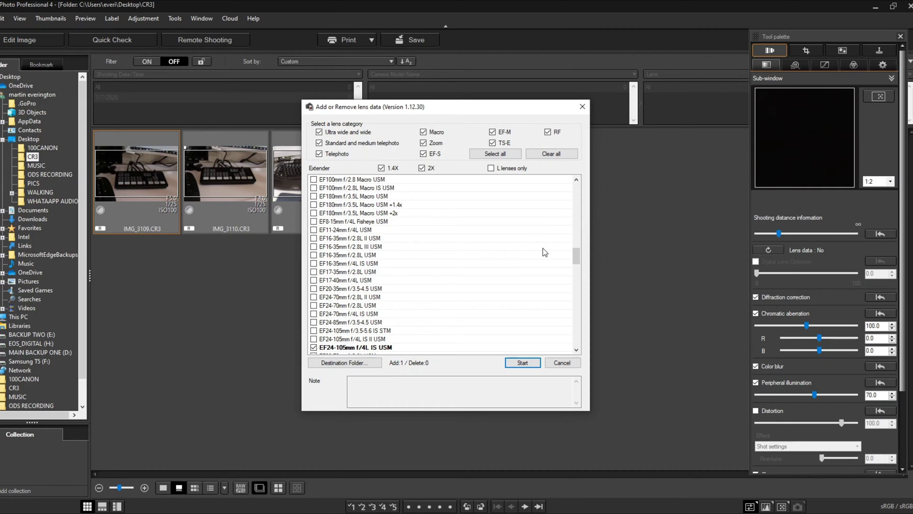
Save the EF24-105mm f/4L IS USM lens data to Desktop\PICS and download it
scroll(543, 248, "down", 3)
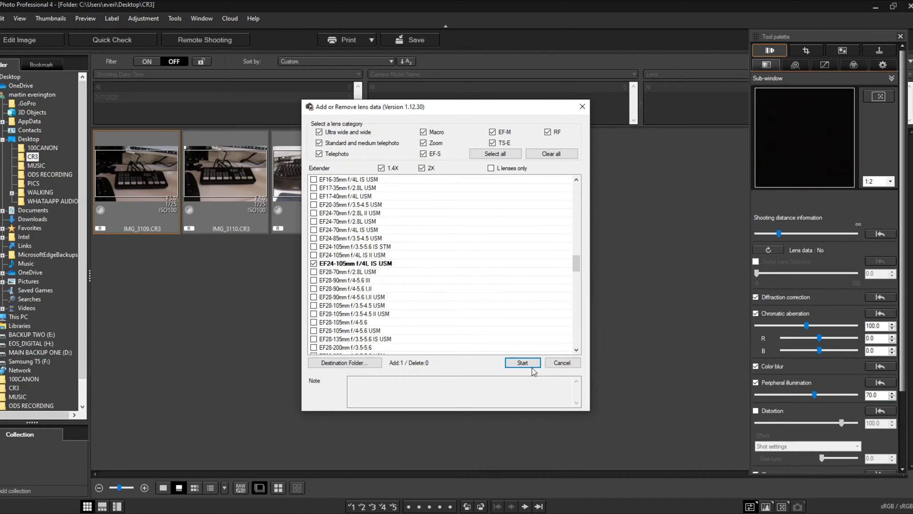
left_click(353, 364)
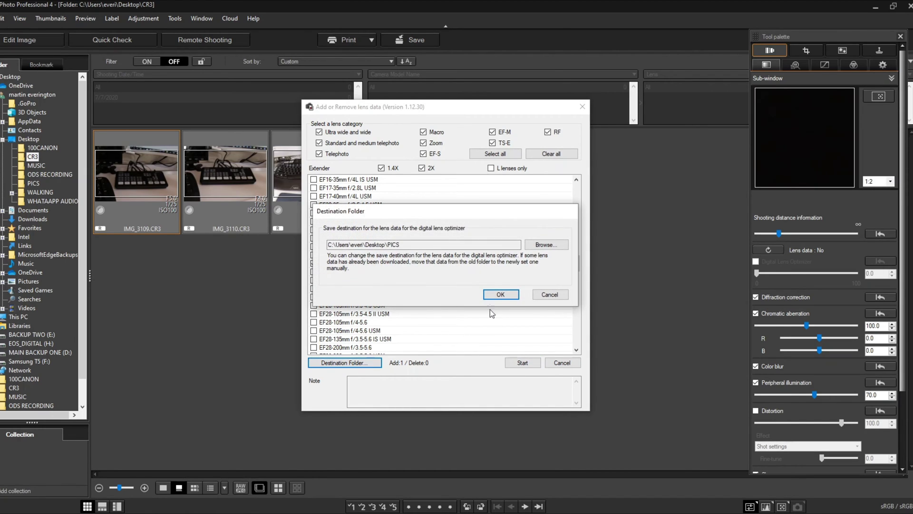
left_click(537, 248)
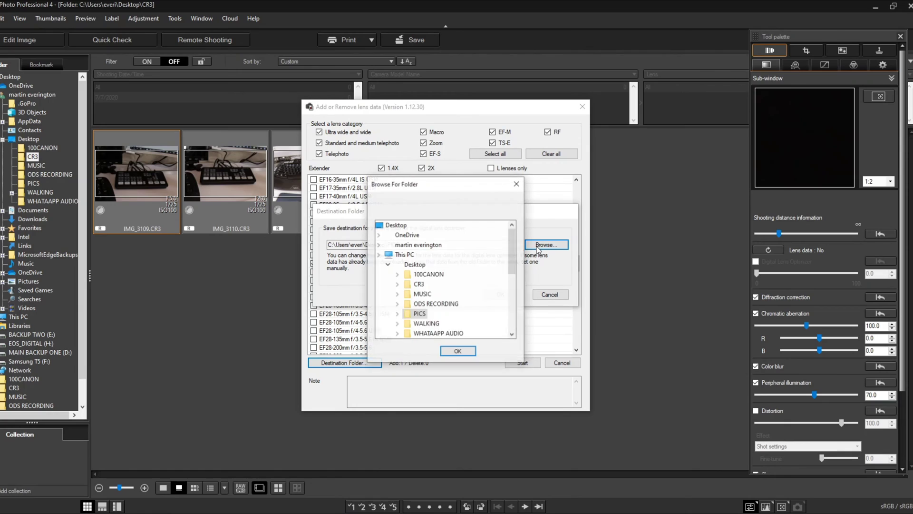
left_click(420, 323)
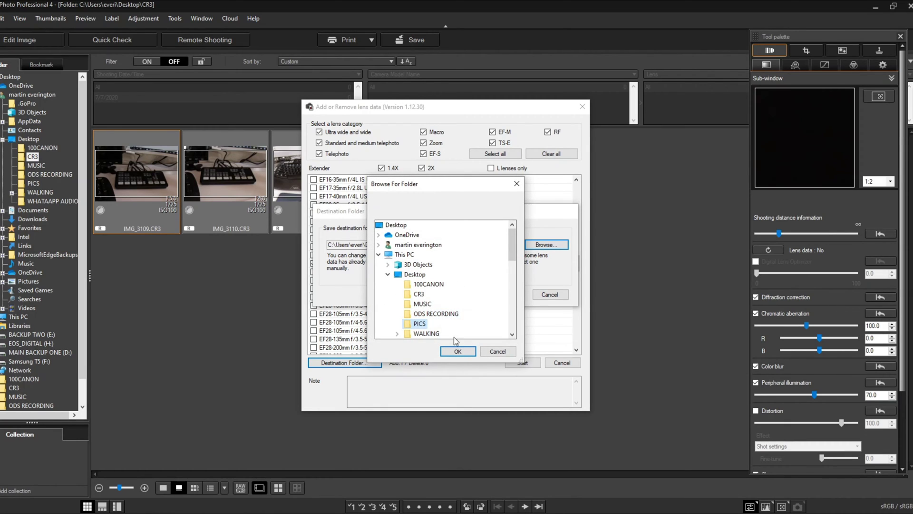
left_click(458, 352)
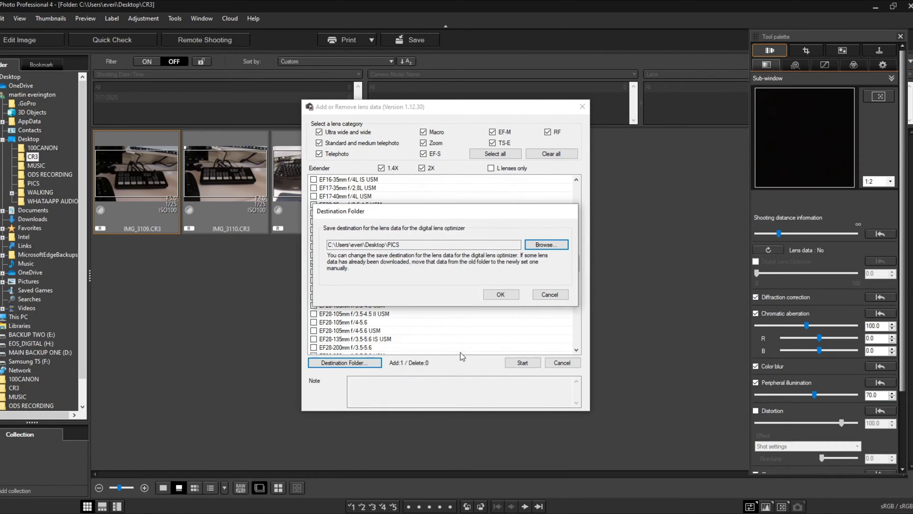
left_click(501, 296)
left_click(526, 362)
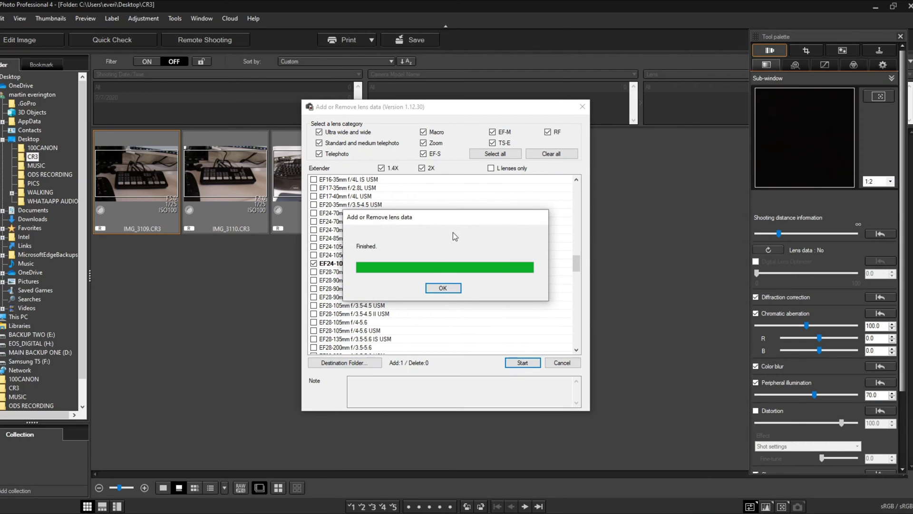
left_click(443, 288)
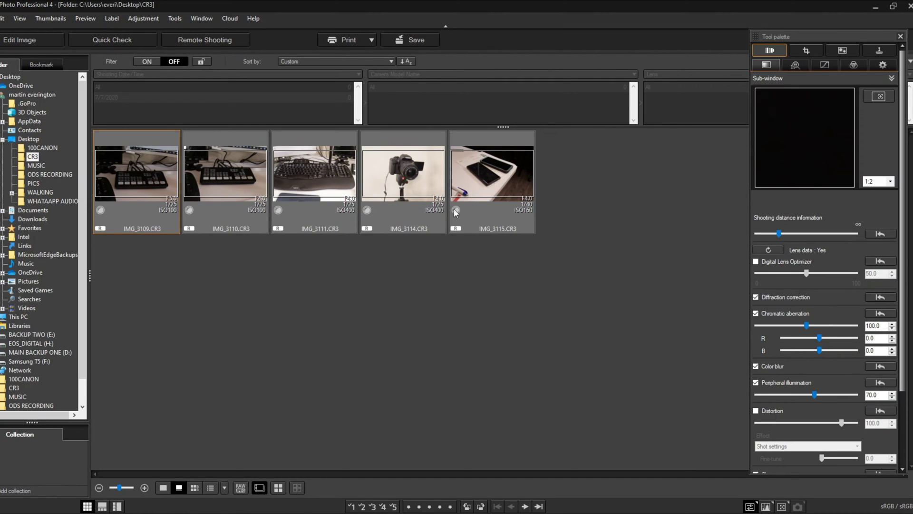
Select the raw thumbnails and preview IMG_3111 with its lens corrections
left_click_drag(572, 211, 115, 170)
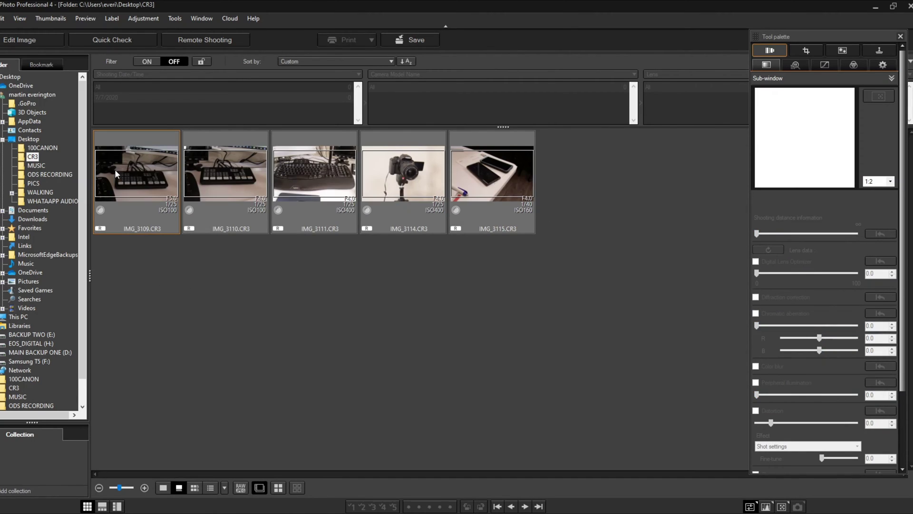
left_click(329, 280)
left_click(278, 195)
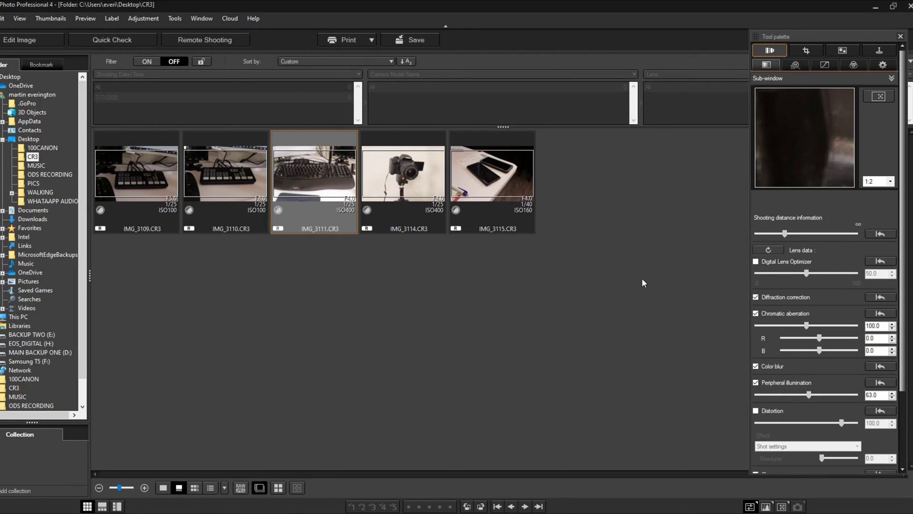
Batch-save IMG_3111, IMG_3114 and IMG_3115 as quality-10 Exif-JPEGs into Pictures\JPEG
left_click_drag(592, 190, 293, 194)
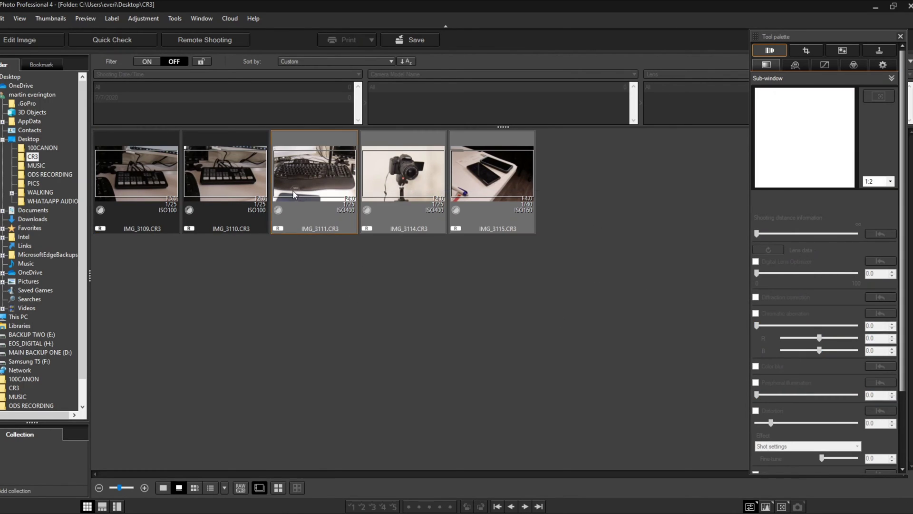
left_click(420, 42)
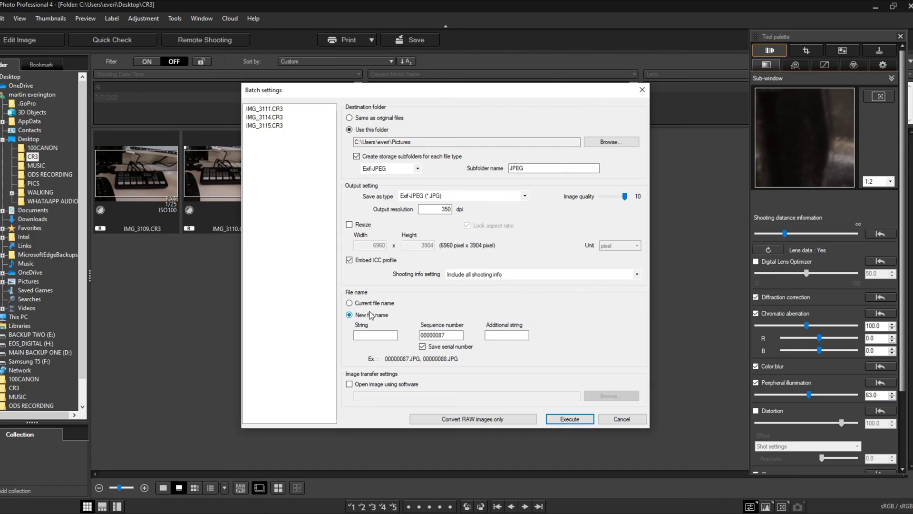
left_click(577, 423)
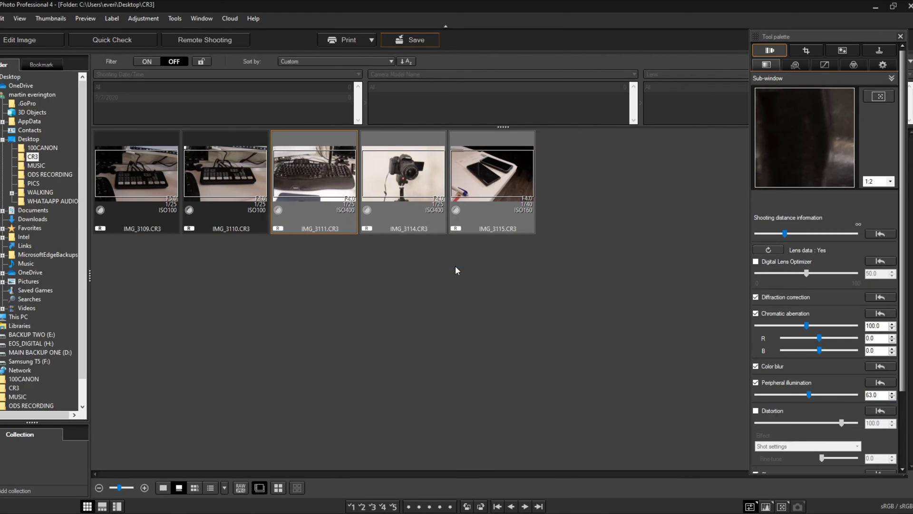
Close DPP, open Pictures\JPEG in Explorer, and view 00000089.JPG full size in Photos
left_click(910, 7)
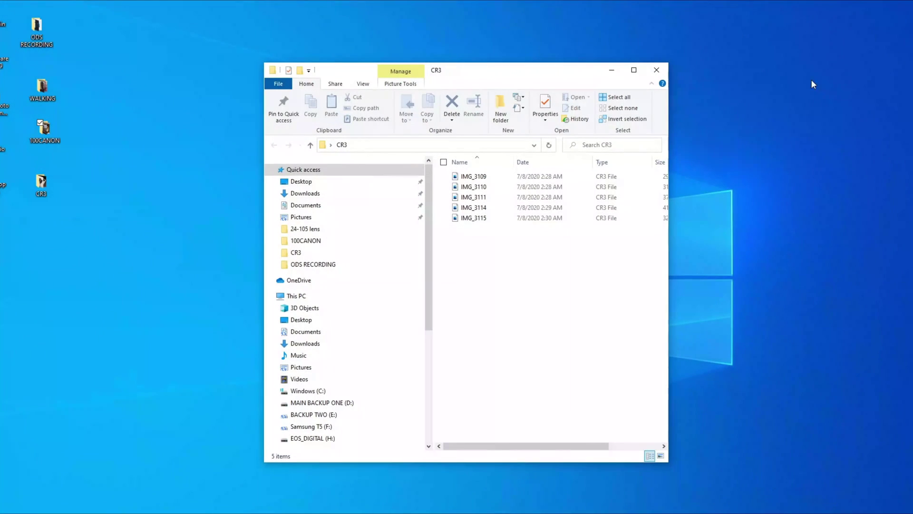
key("alt+F4")
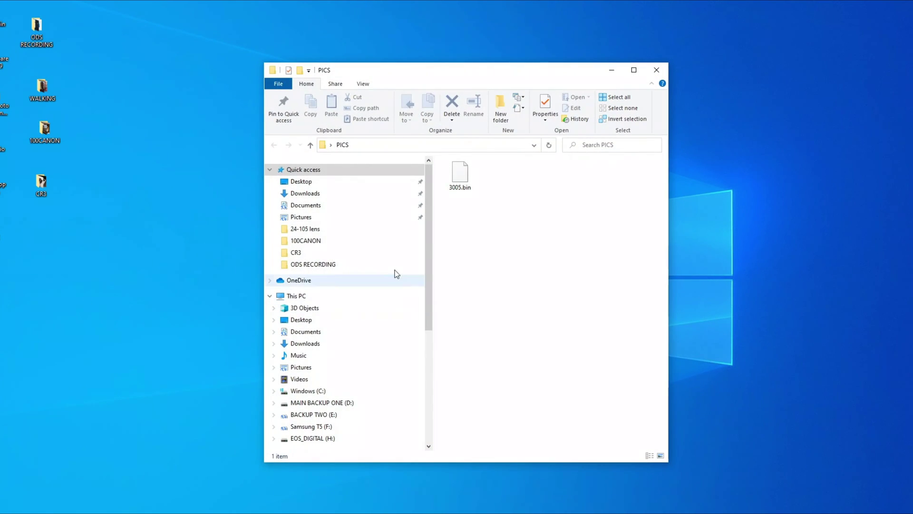
left_click(307, 217)
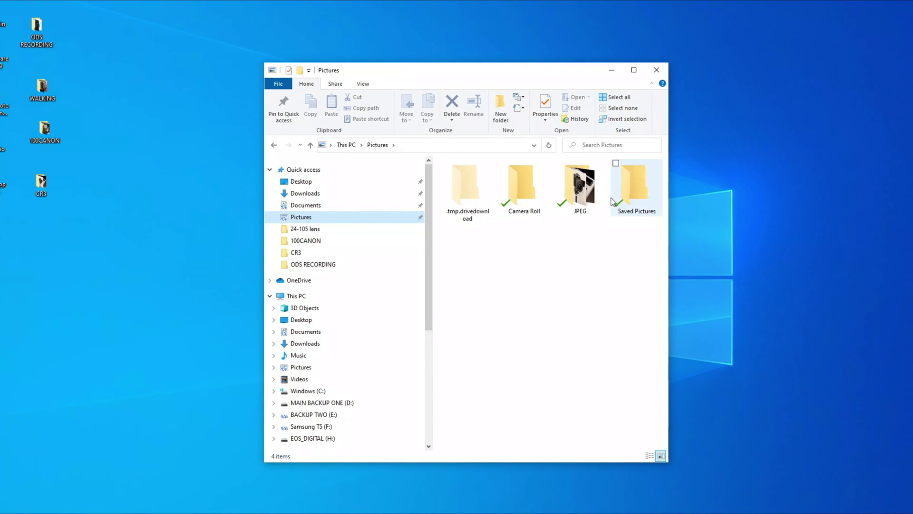
double_click(592, 206)
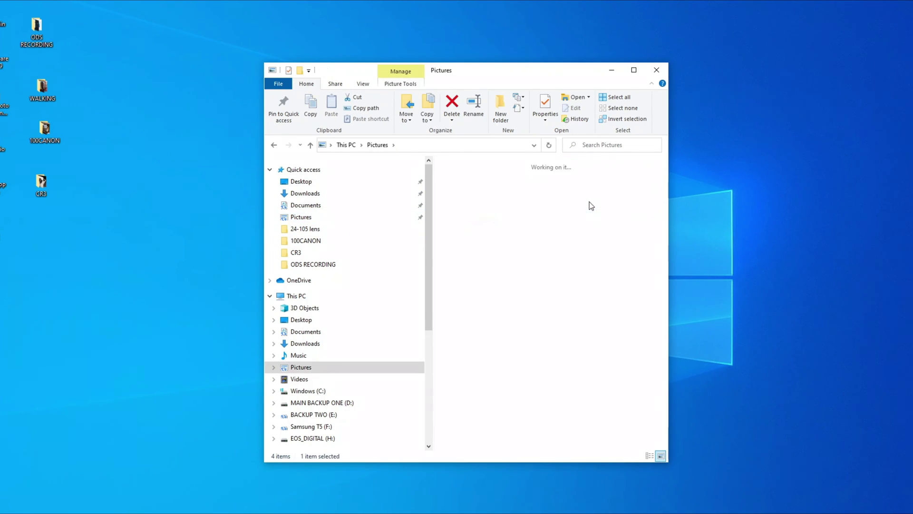
left_click(634, 70)
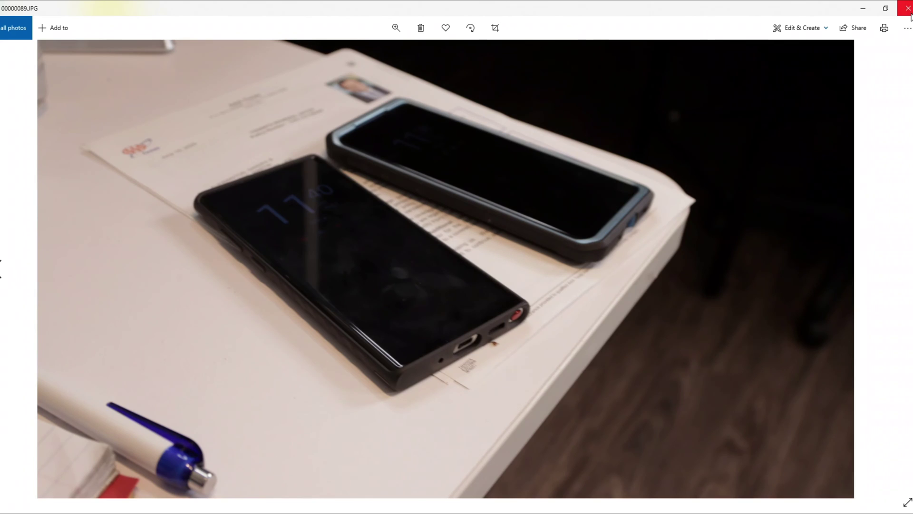
Close Photos, drag all eight JPEGs into Filmora's media library, and minimise the JPEG folder
left_click(909, 8)
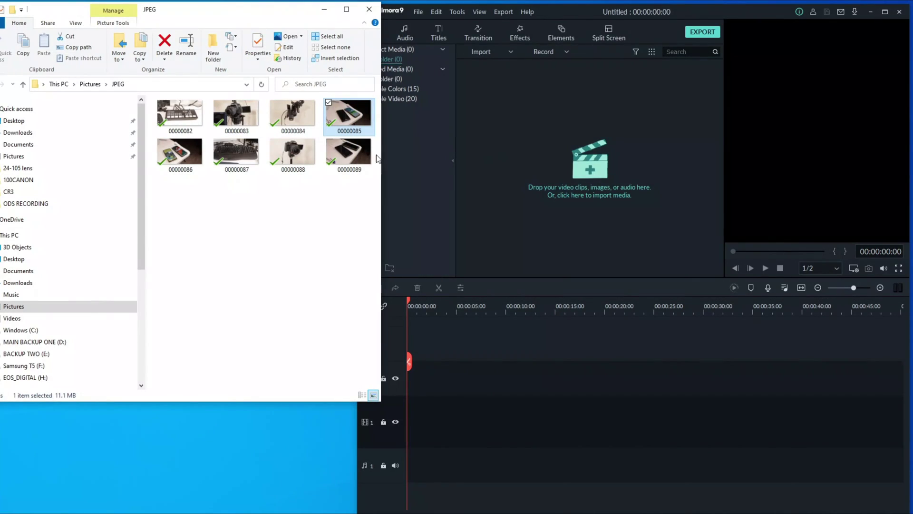
left_click_drag(181, 213, 367, 99)
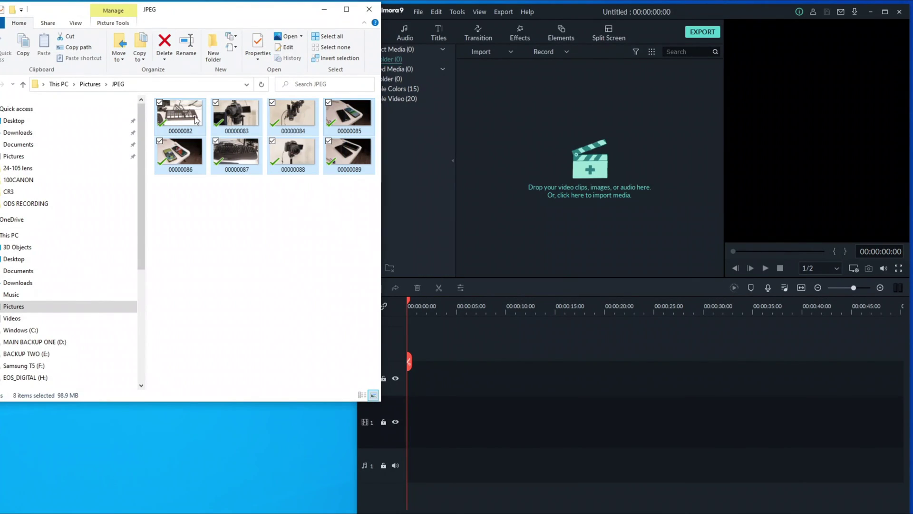
left_click_drag(195, 120, 585, 195)
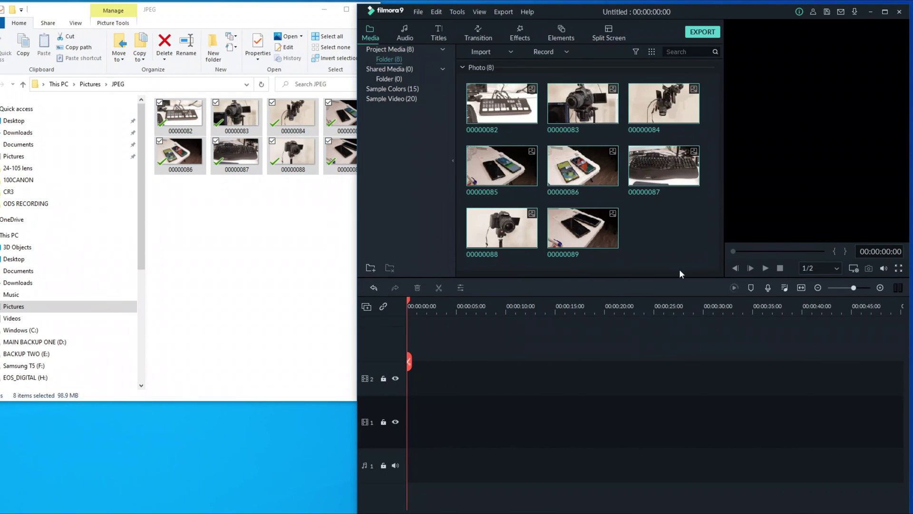
left_click(233, 10)
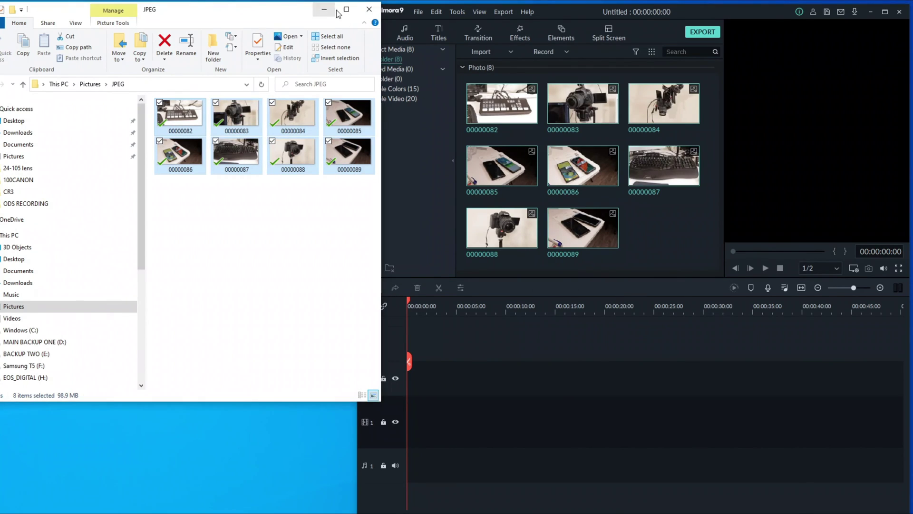
left_click(325, 11)
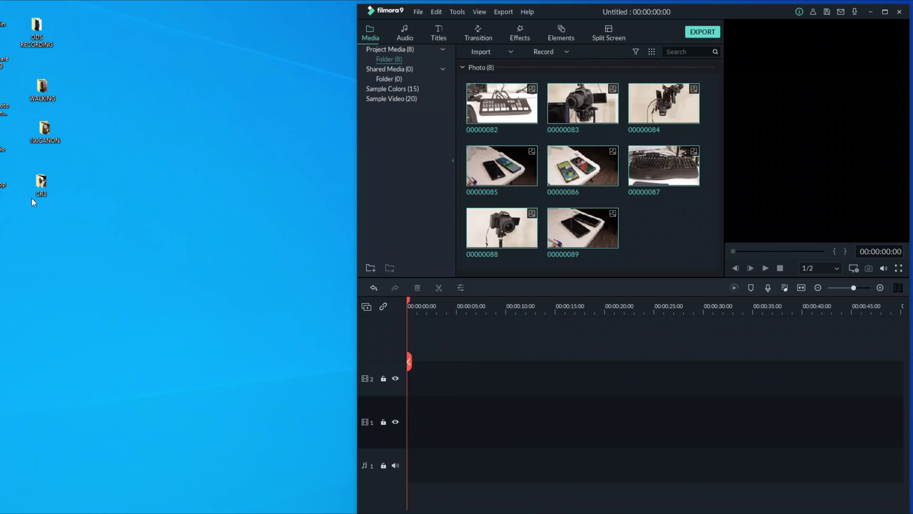
Drag the five CR3 raws into Filmora, dismiss the unsupported-file error, and close the CR3 folder
double_click(53, 192)
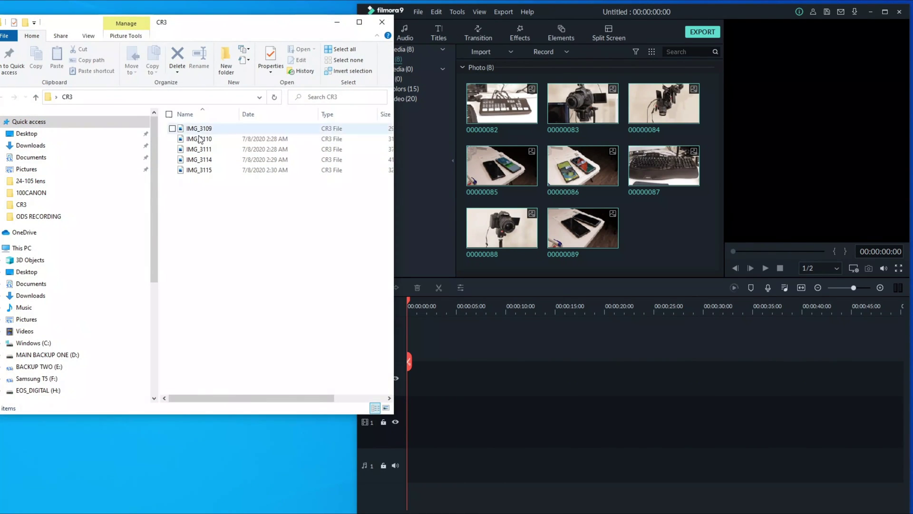
left_click_drag(189, 199, 242, 122)
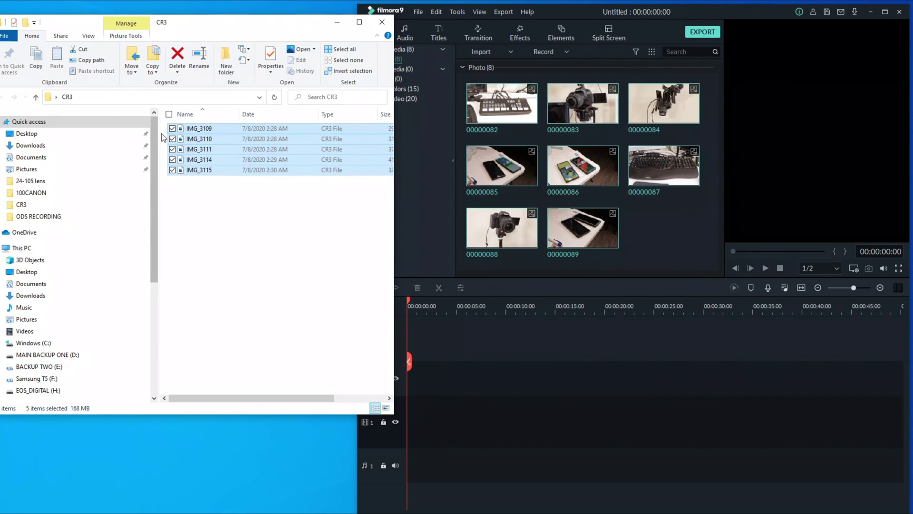
left_click_drag(188, 143, 655, 230)
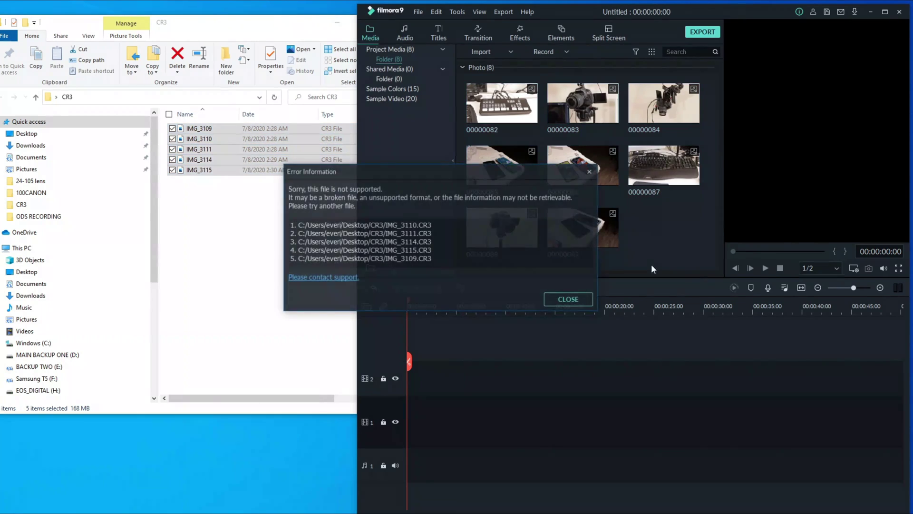
left_click(569, 299)
left_click(348, 21)
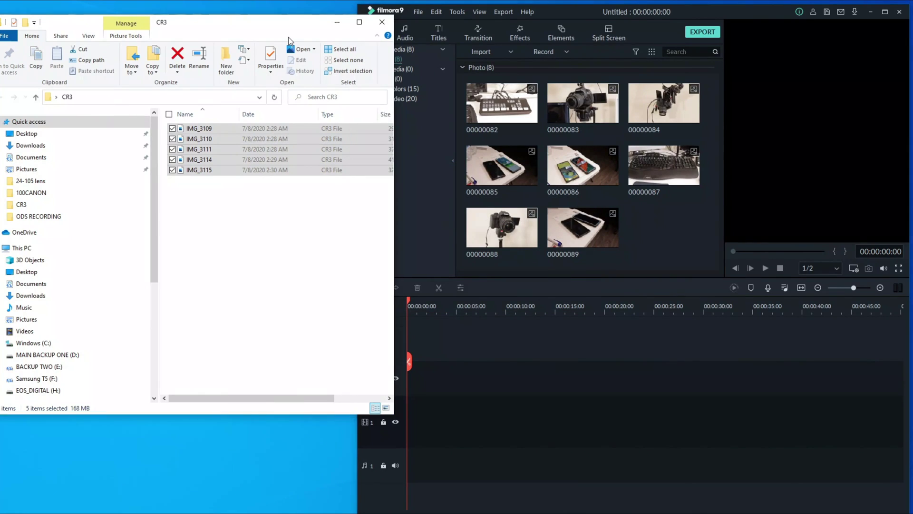
left_click(383, 23)
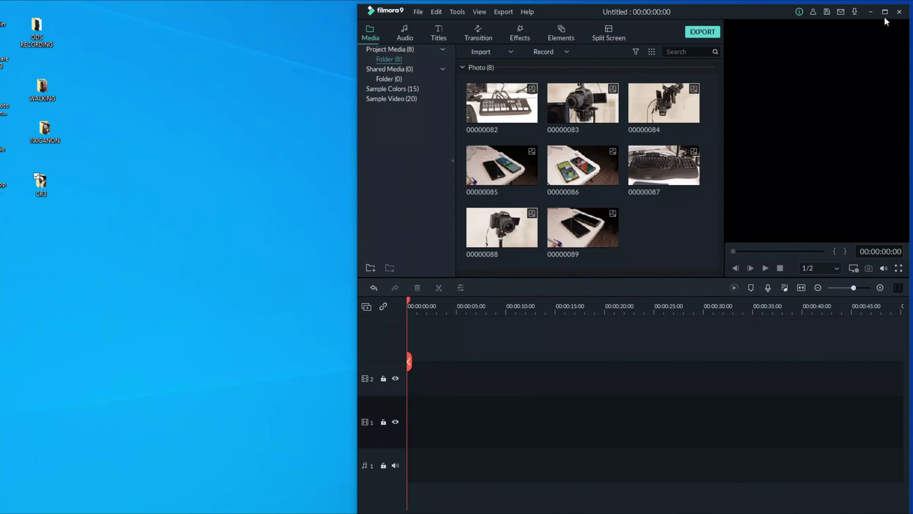